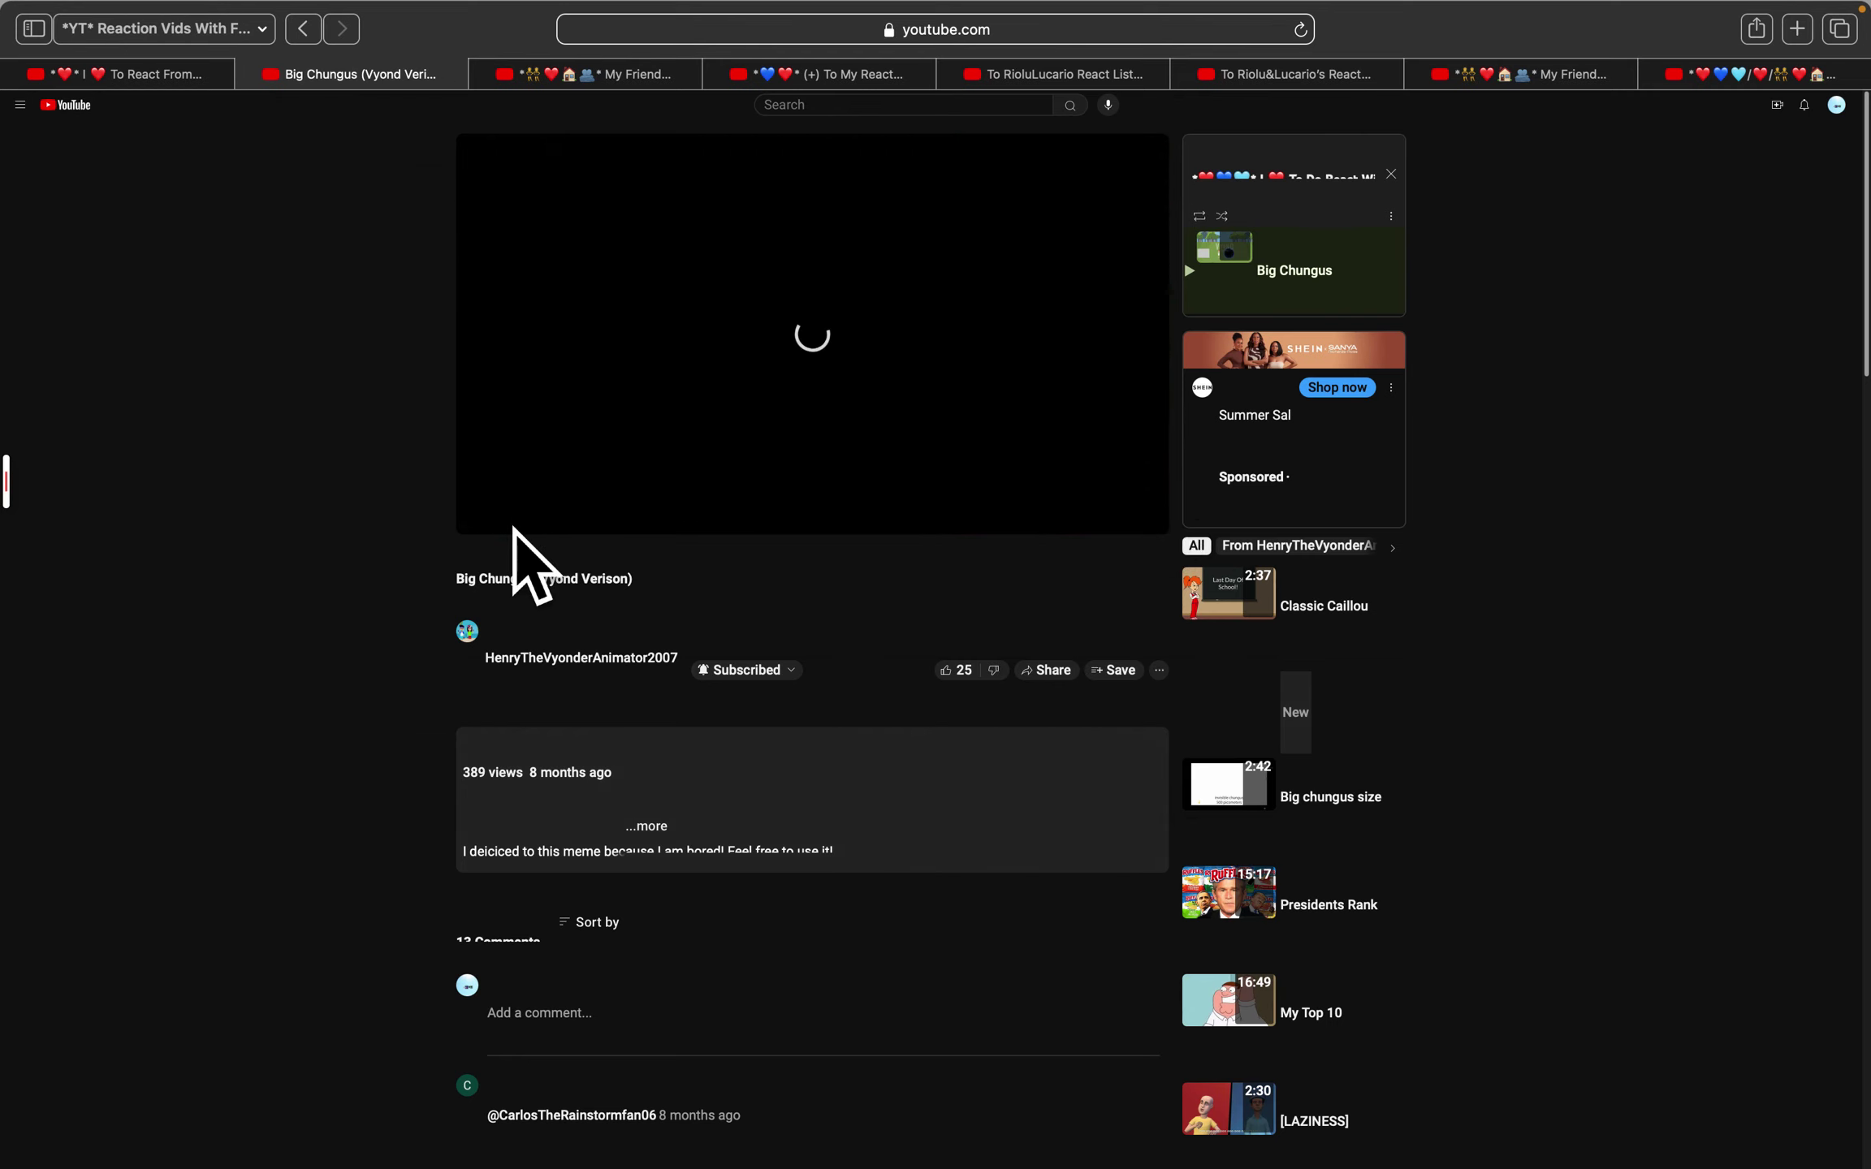
# Pause the video, rewind it to 0:00, and make a first try at selecting the title
pyautogui.press('k')
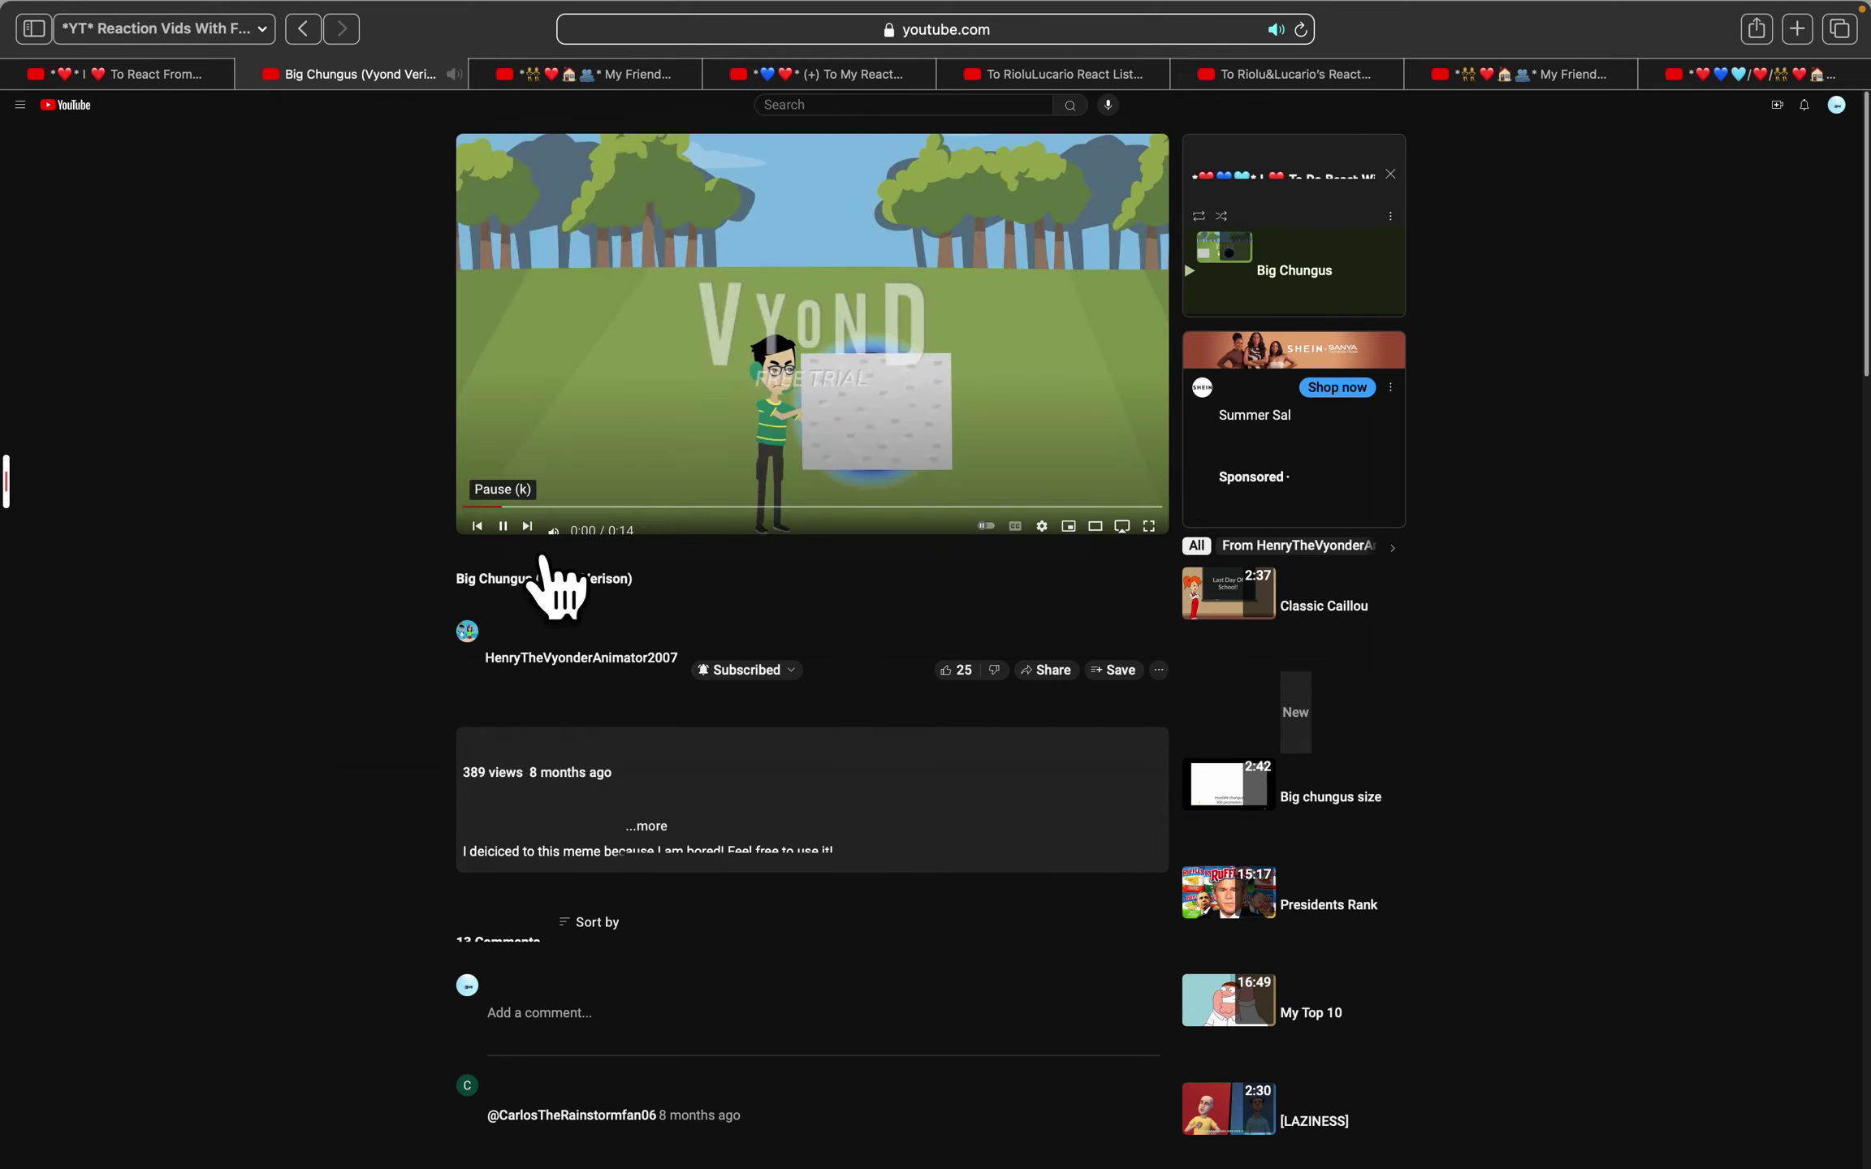
pyautogui.press('Left')
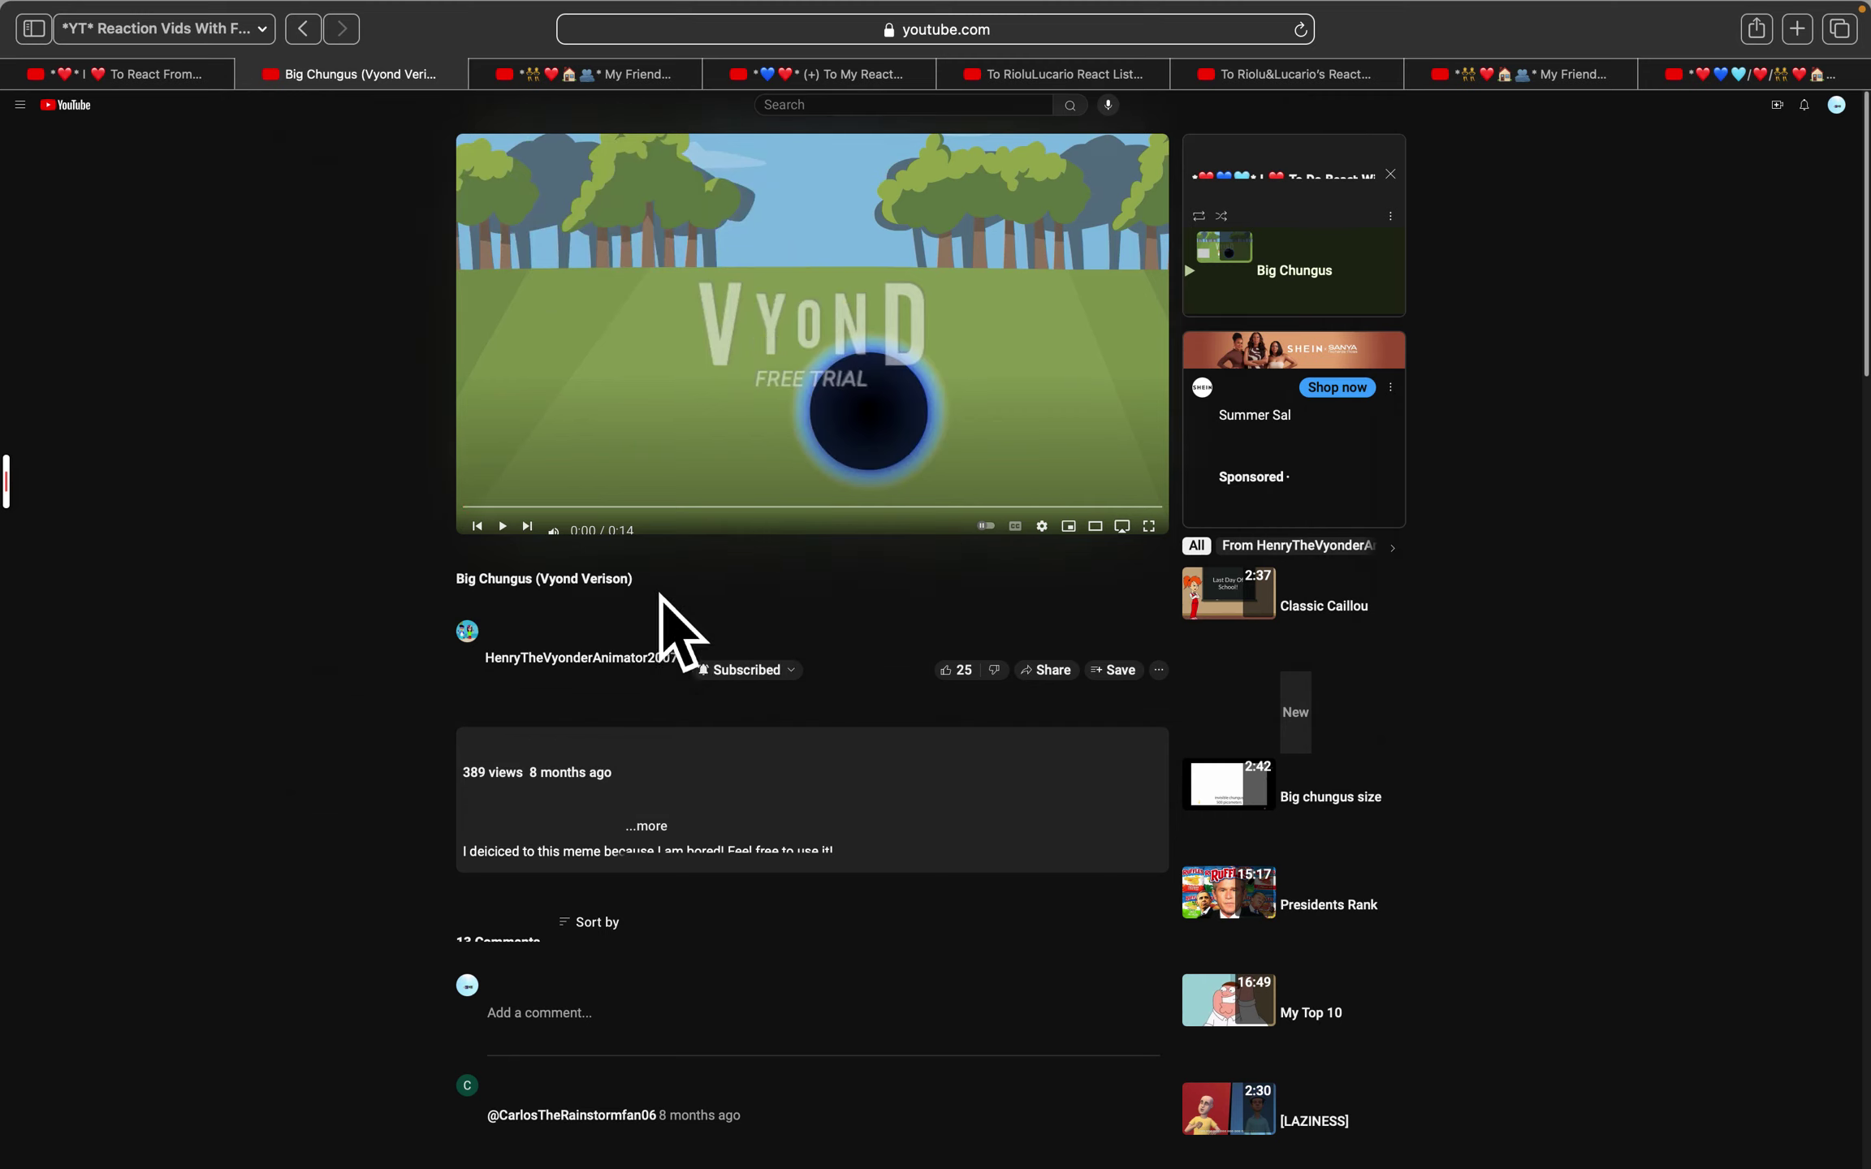
pyautogui.moveTo(635, 579); pyautogui.dragTo(402, 584)
pyautogui.rightClick(441, 586)
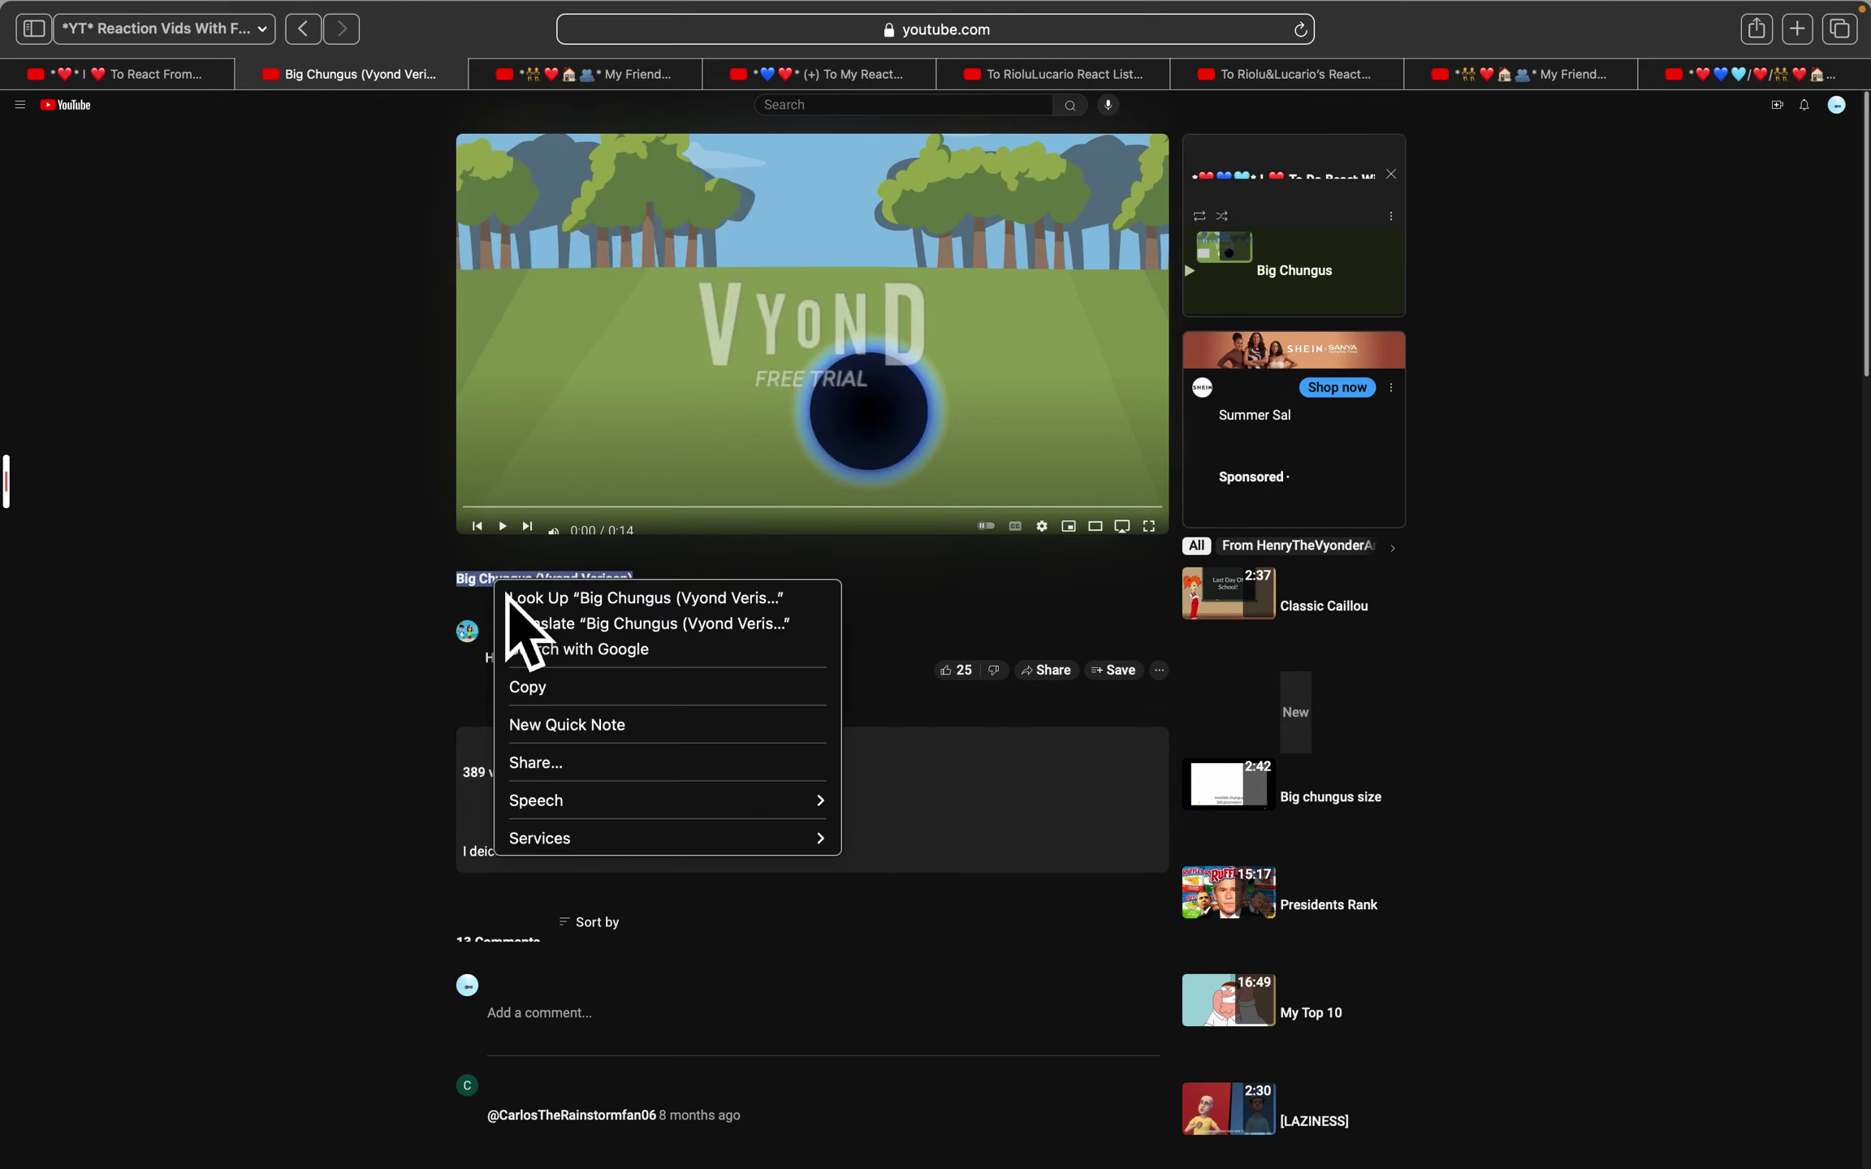
pyautogui.click(335, 627)
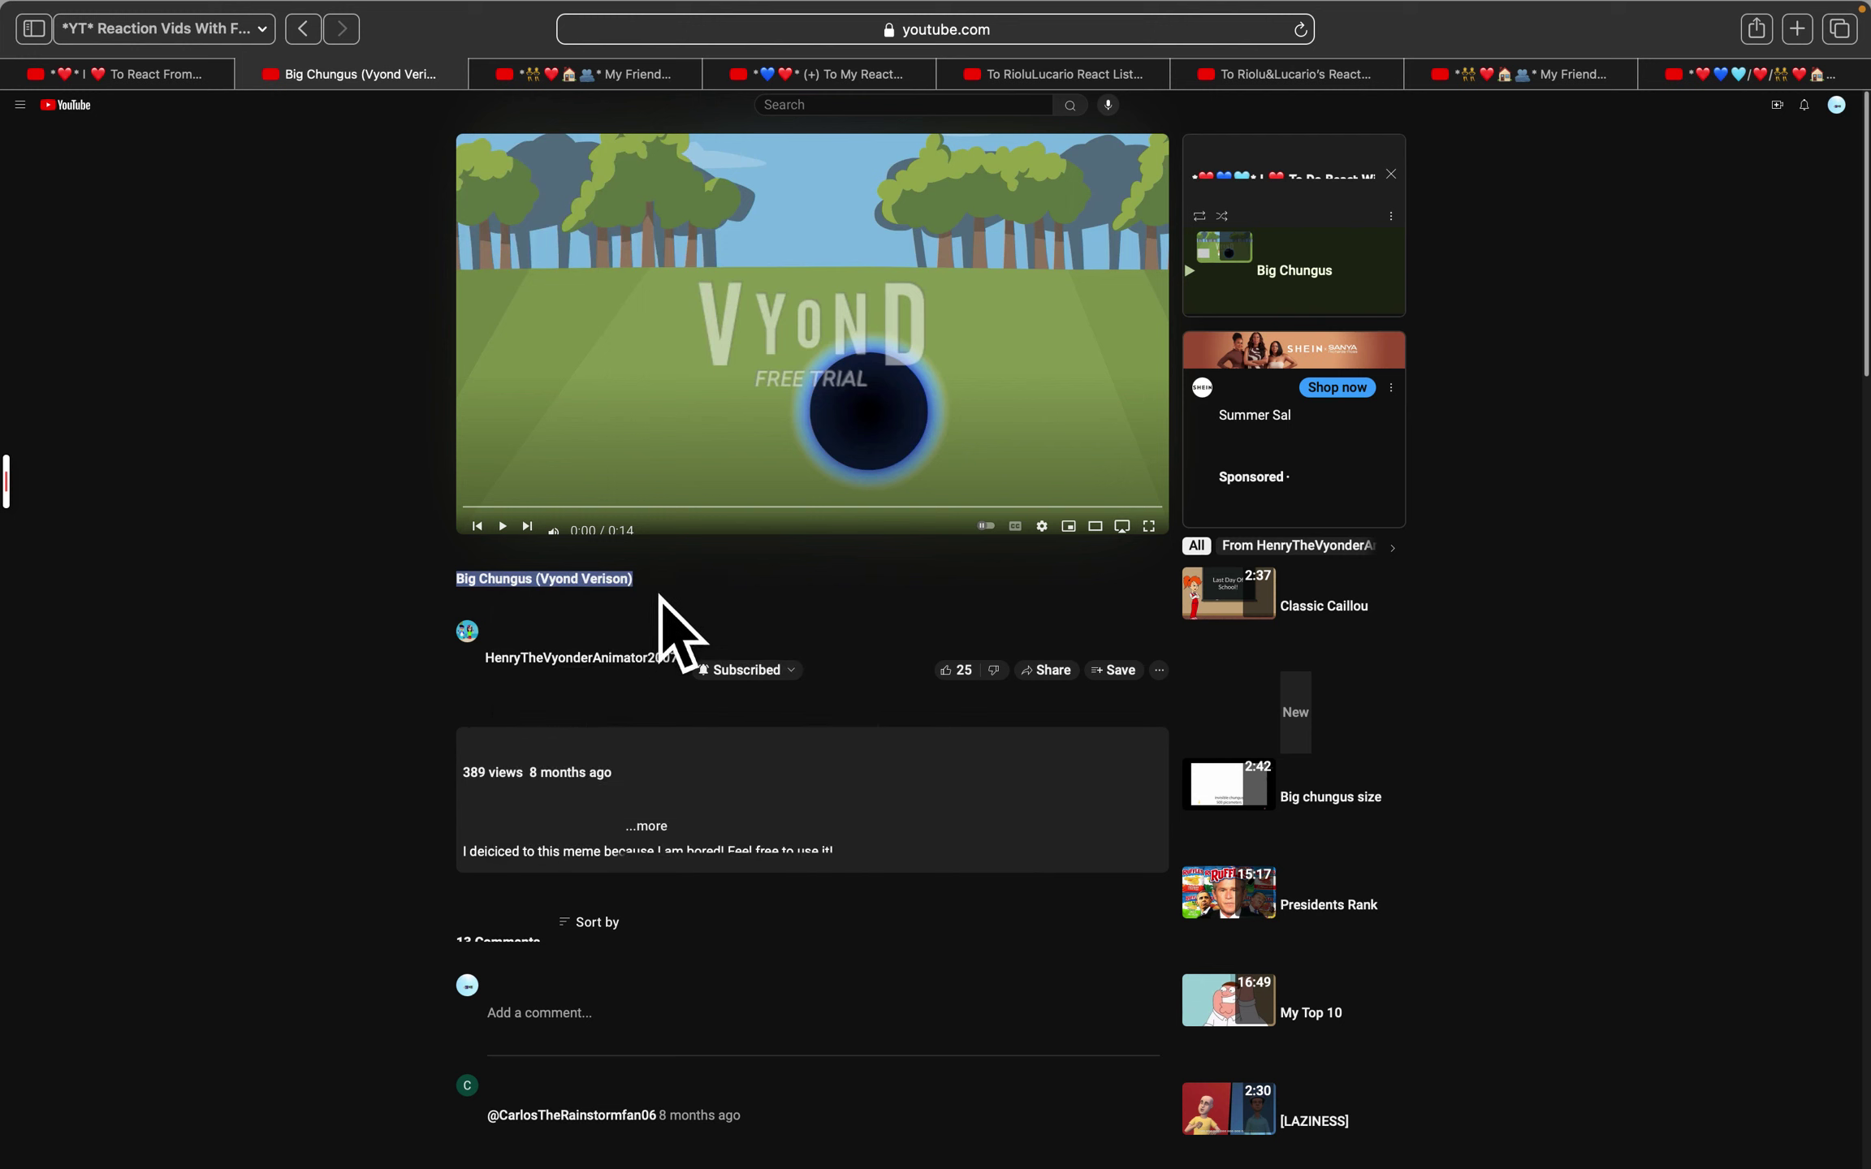
pyautogui.click(687, 599)
# Select the title 'Big Chungus (Vyond Verison)' and have Speech > Start Speaking read it aloud
pyautogui.moveTo(673, 599); pyautogui.dragTo(571, 611)
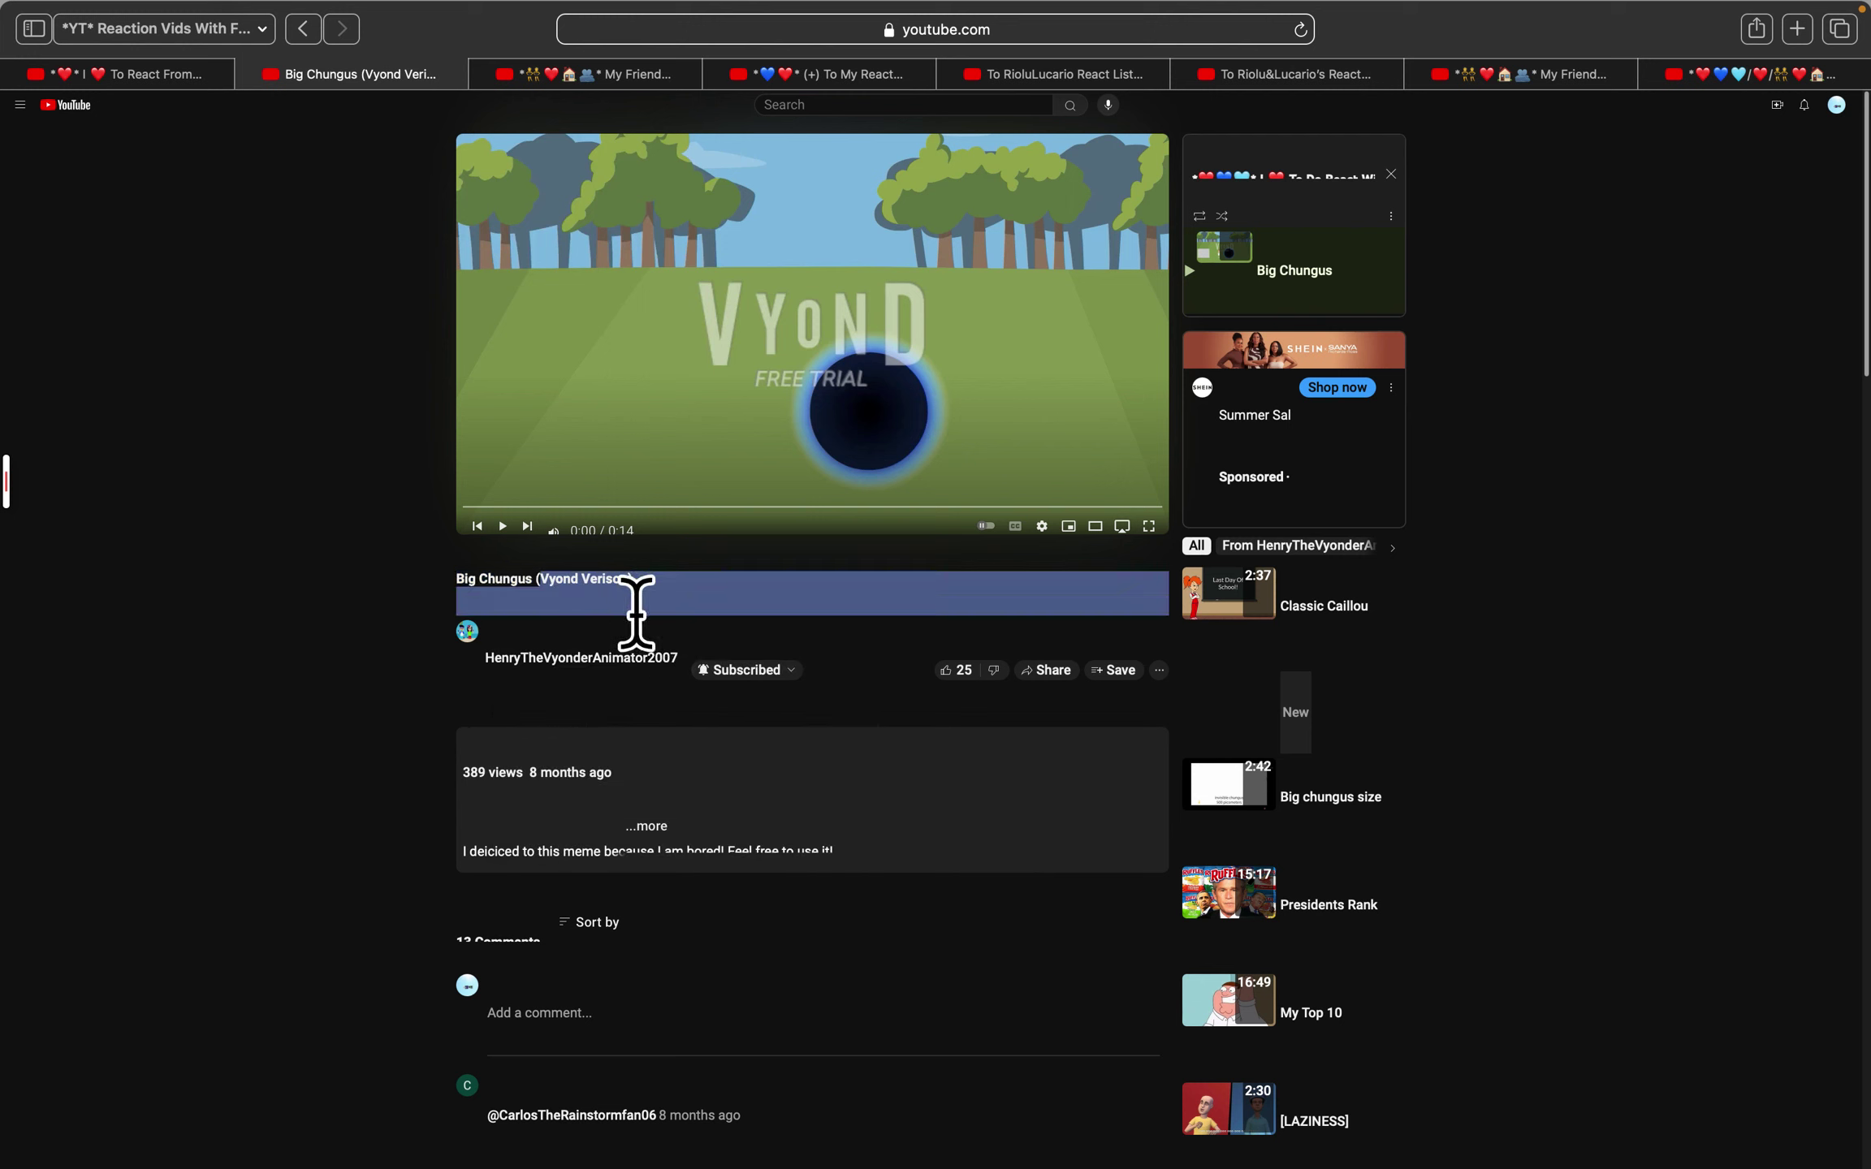
pyautogui.click(670, 619)
pyautogui.moveTo(688, 602); pyautogui.dragTo(587, 611)
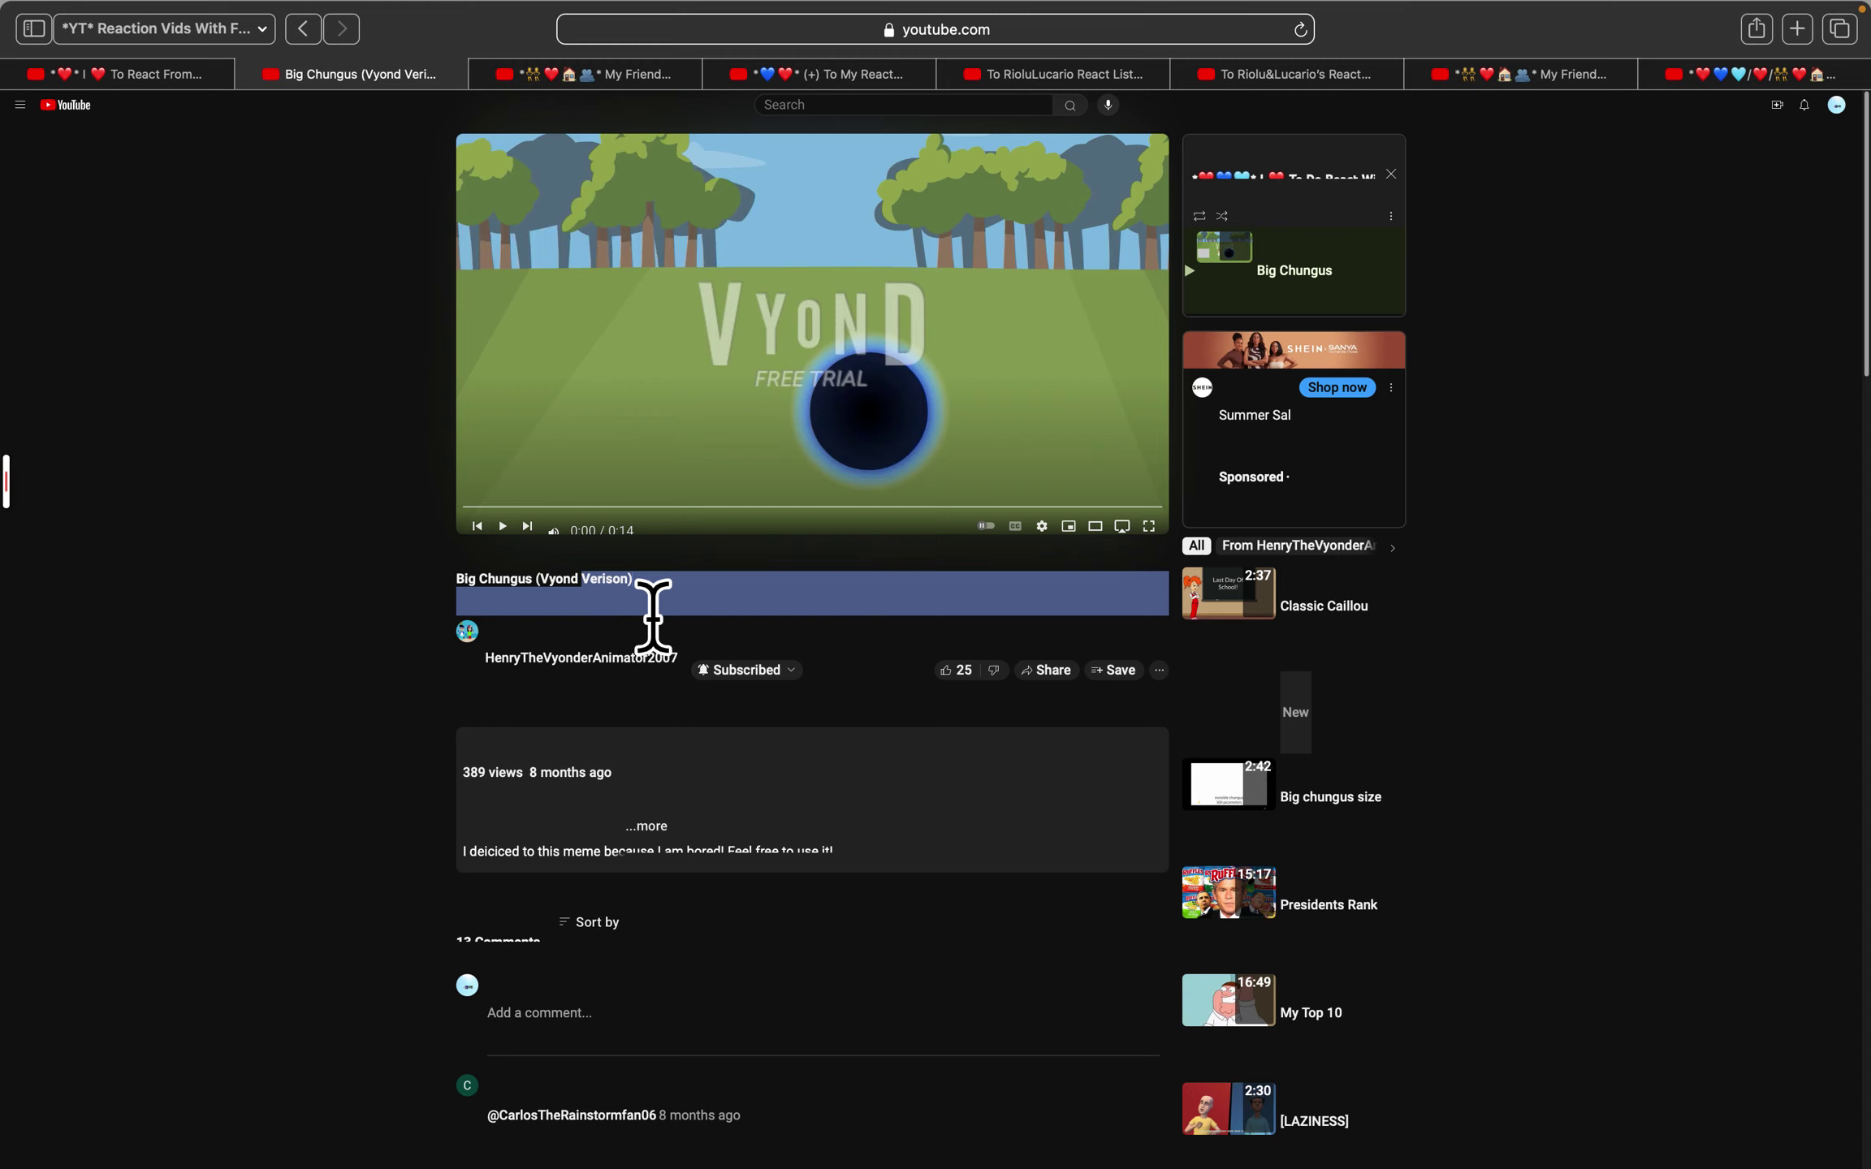
pyautogui.click(658, 614)
pyautogui.moveTo(631, 579); pyautogui.dragTo(456, 580)
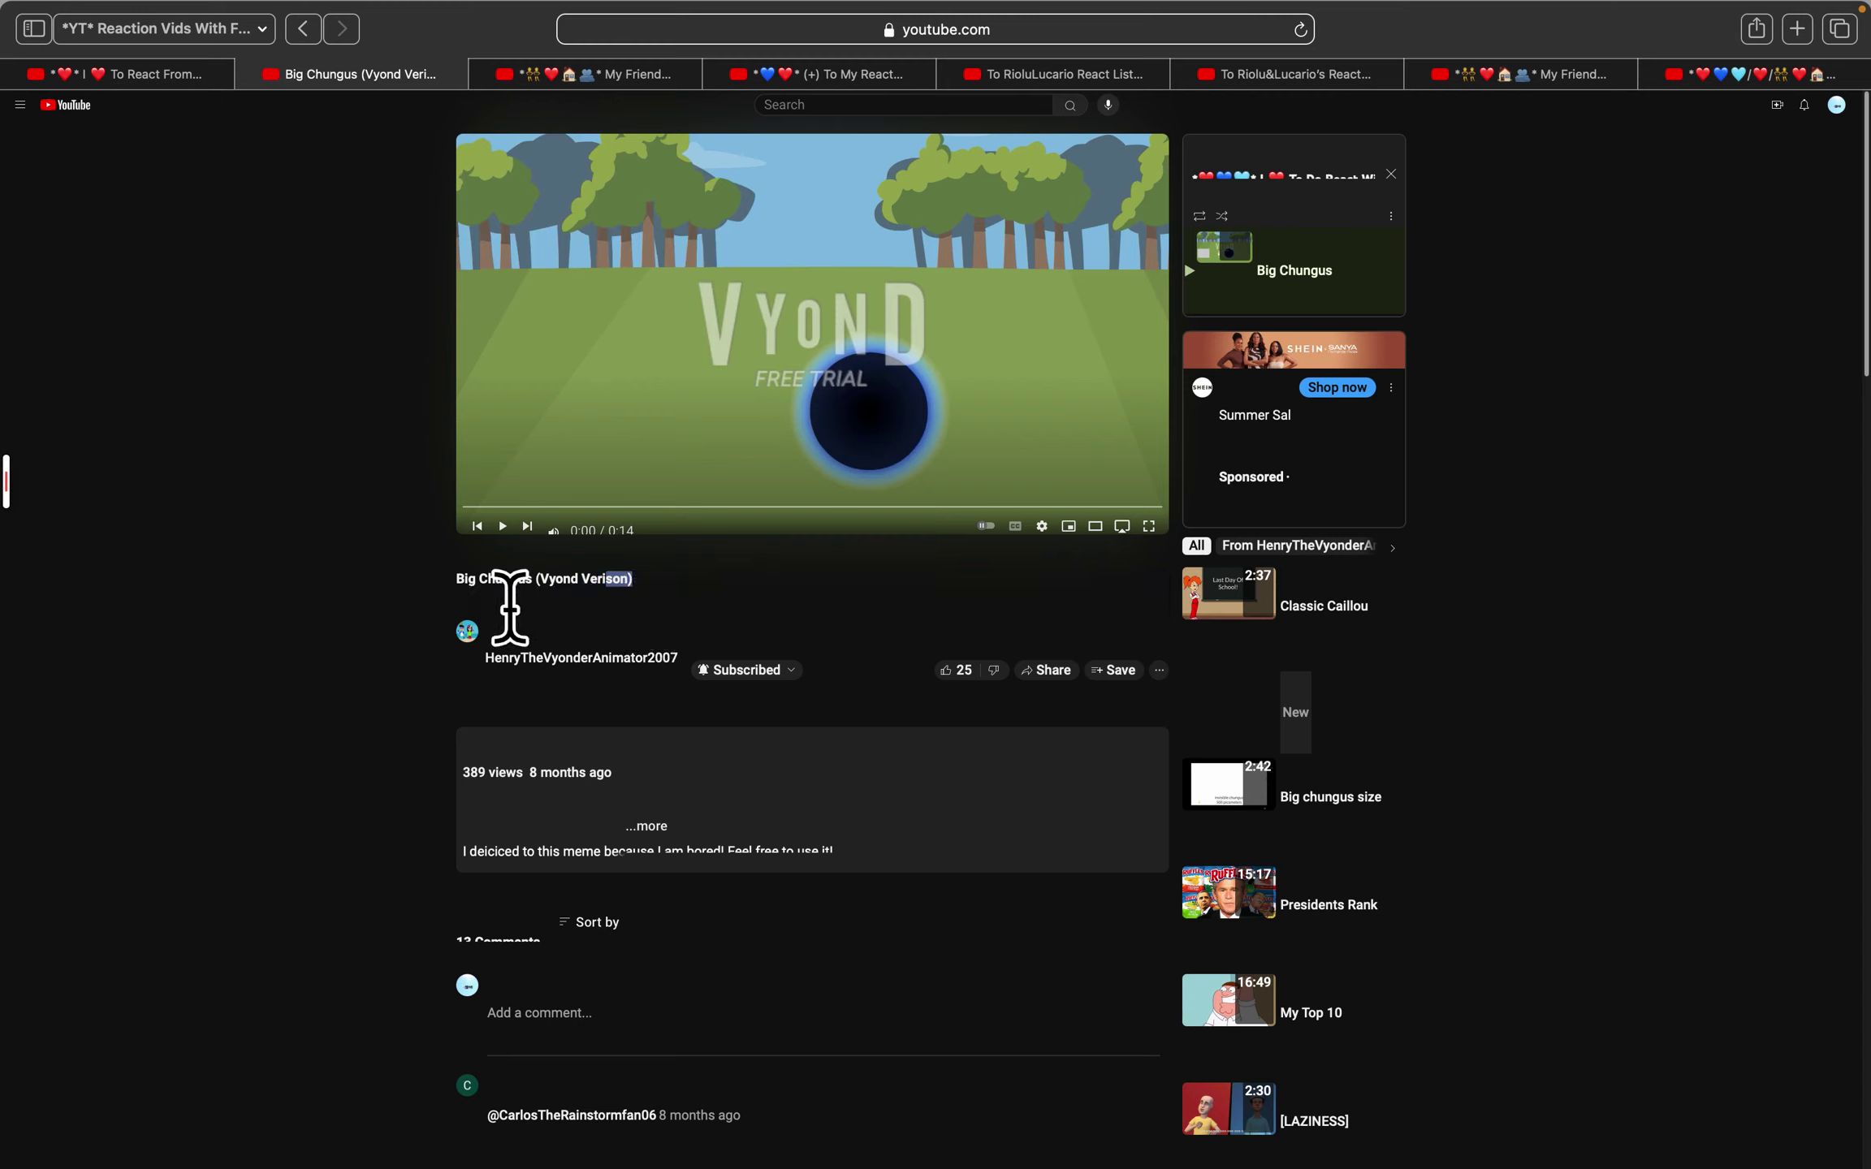
pyautogui.rightClick(536, 579)
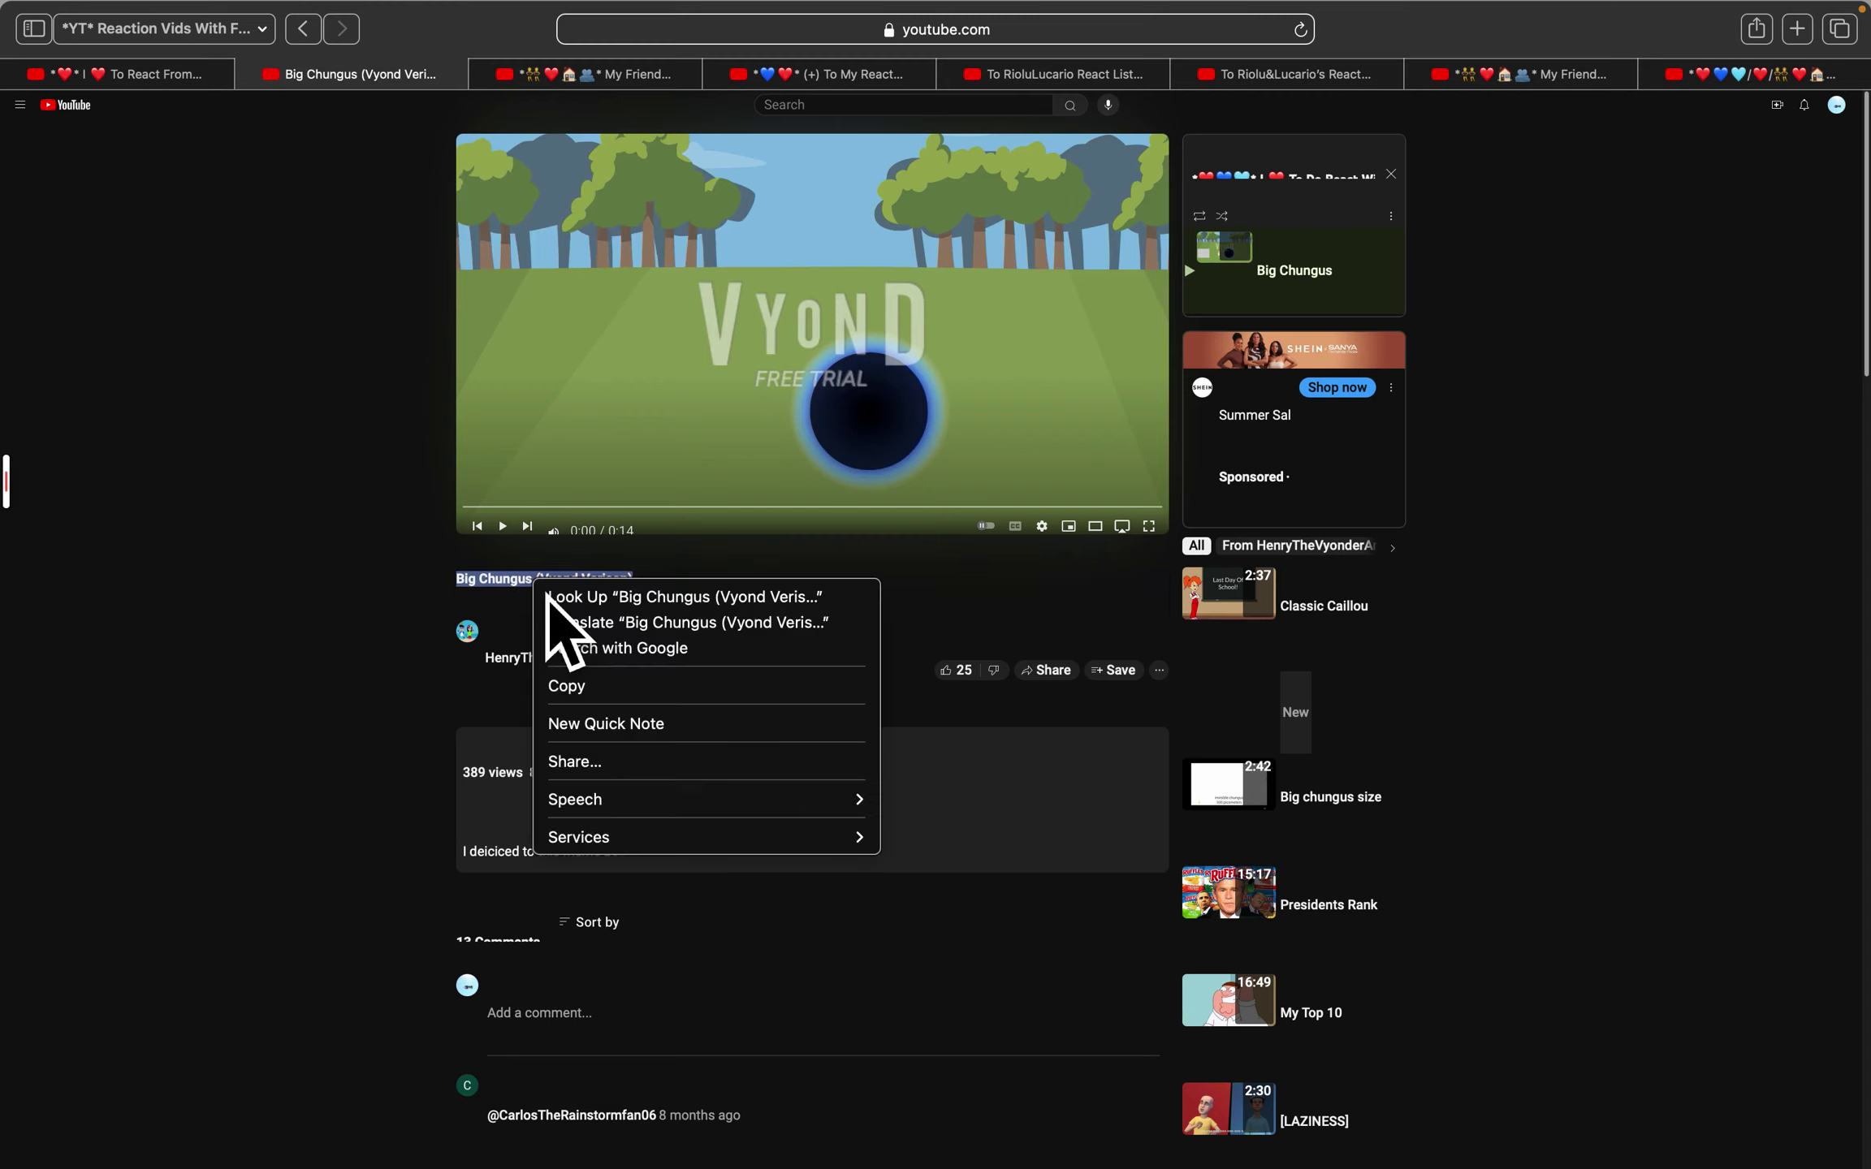
pyautogui.press('Up')
pyautogui.press('Up')
pyautogui.press('Right')
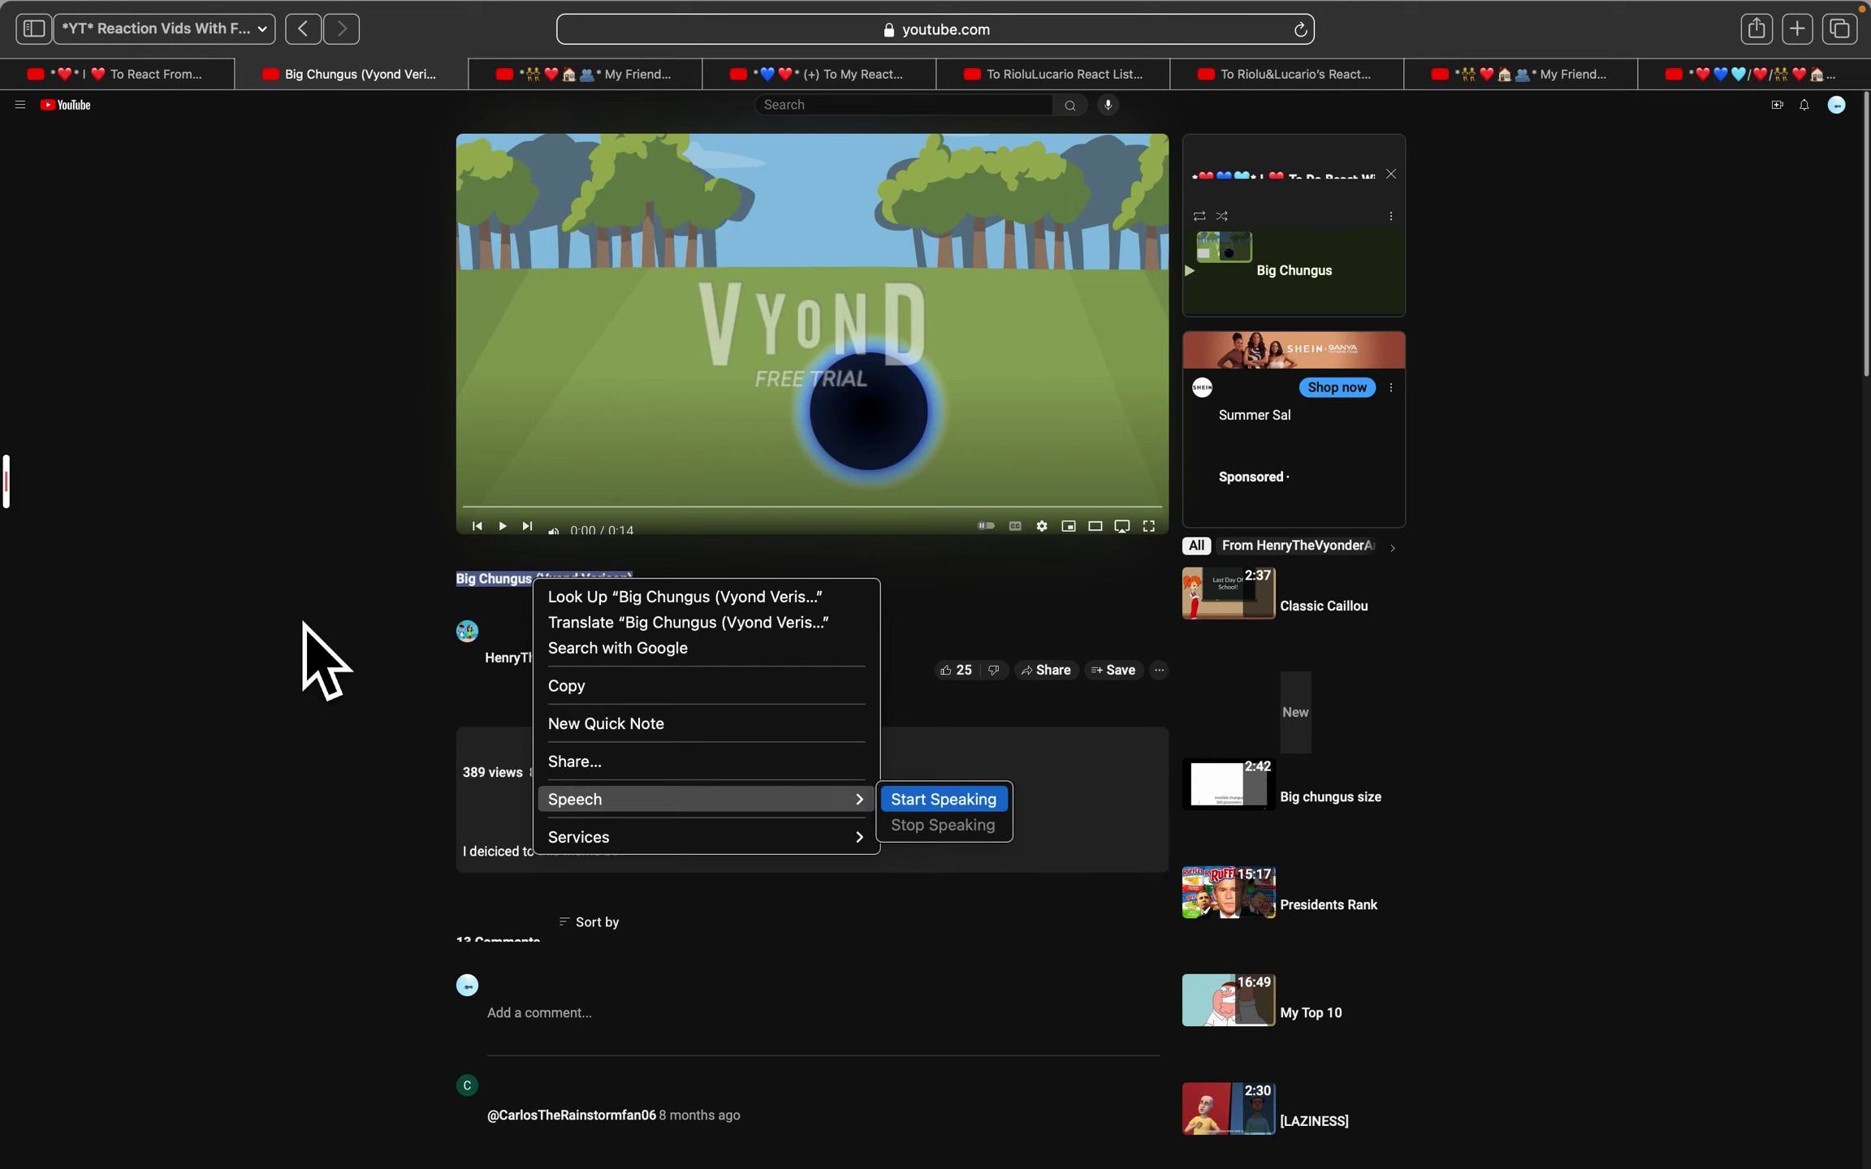
pyautogui.press('Return')
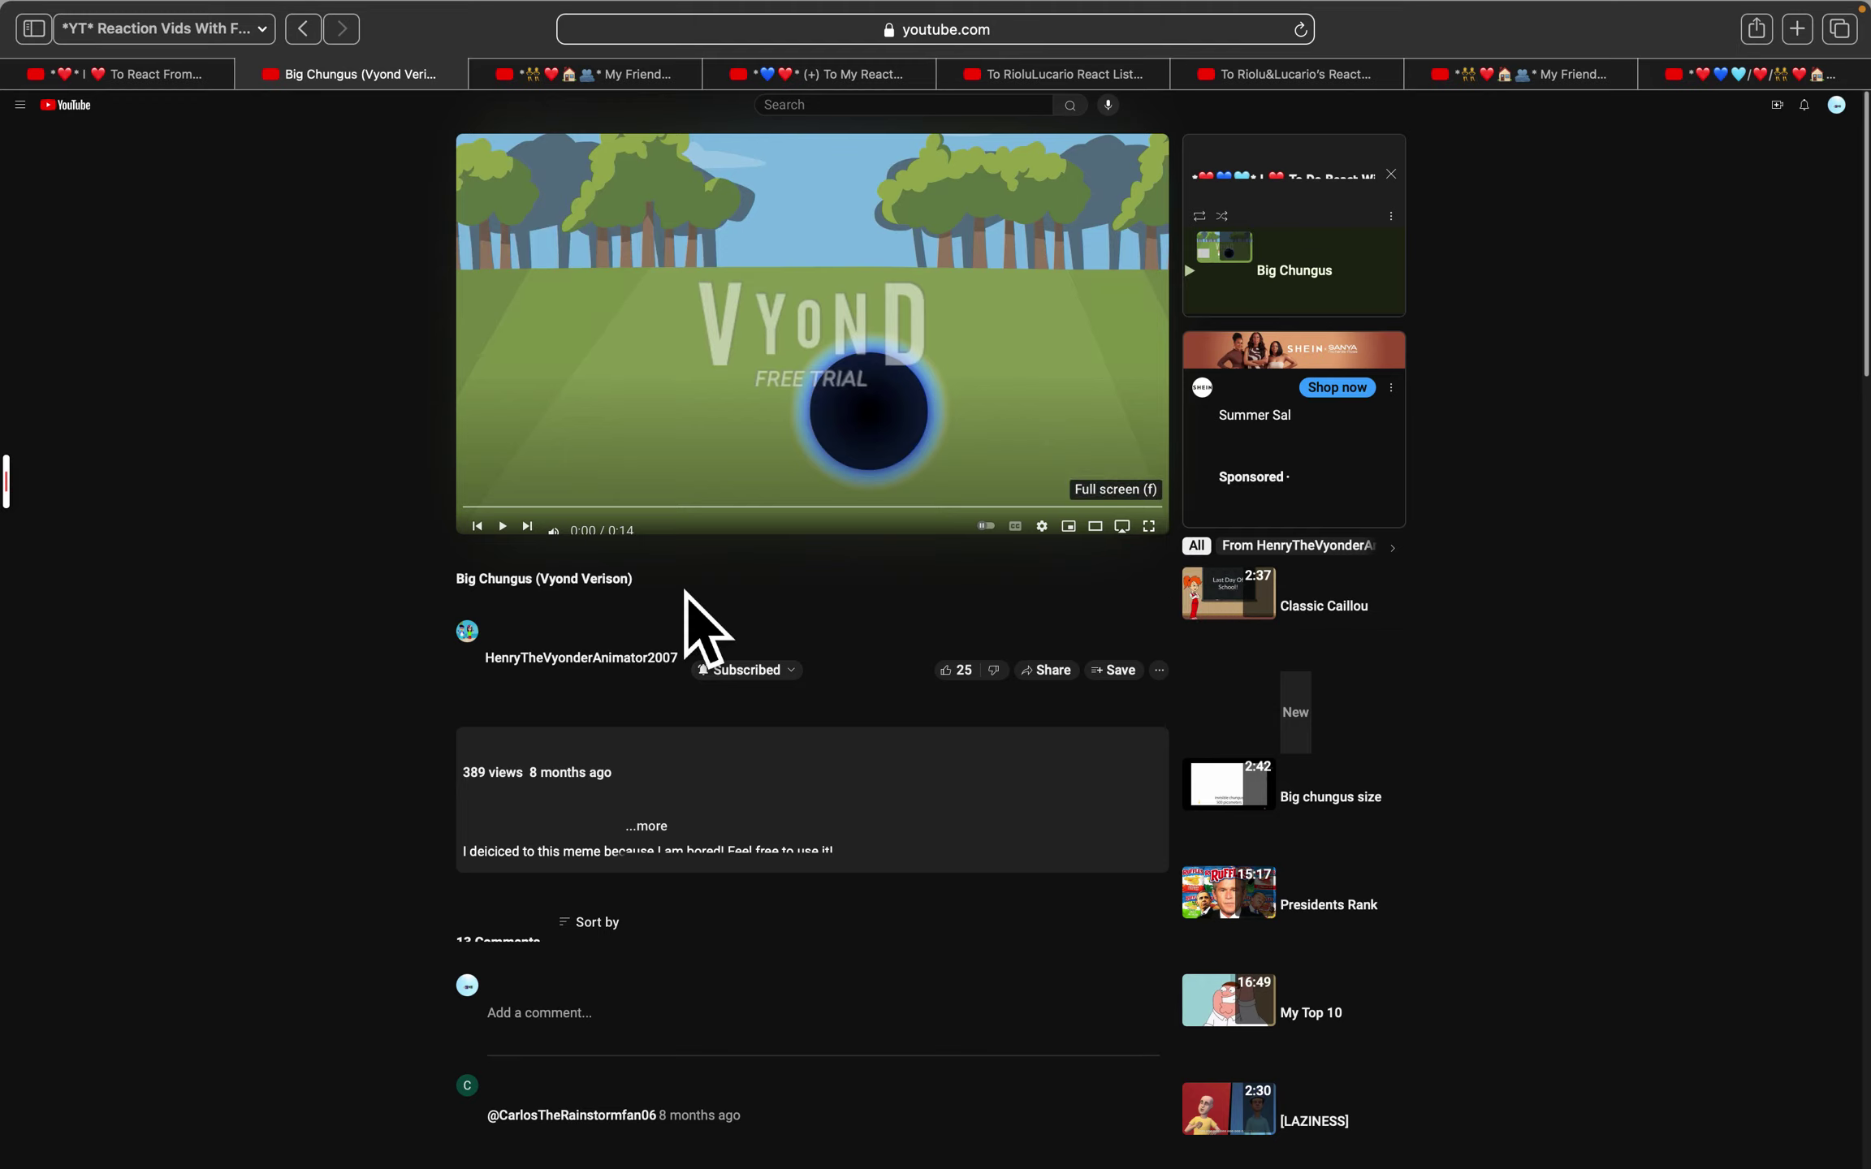
# Put the Big Chungus video in fullscreen and play it through its 0:14 runtime
pyautogui.press('f')
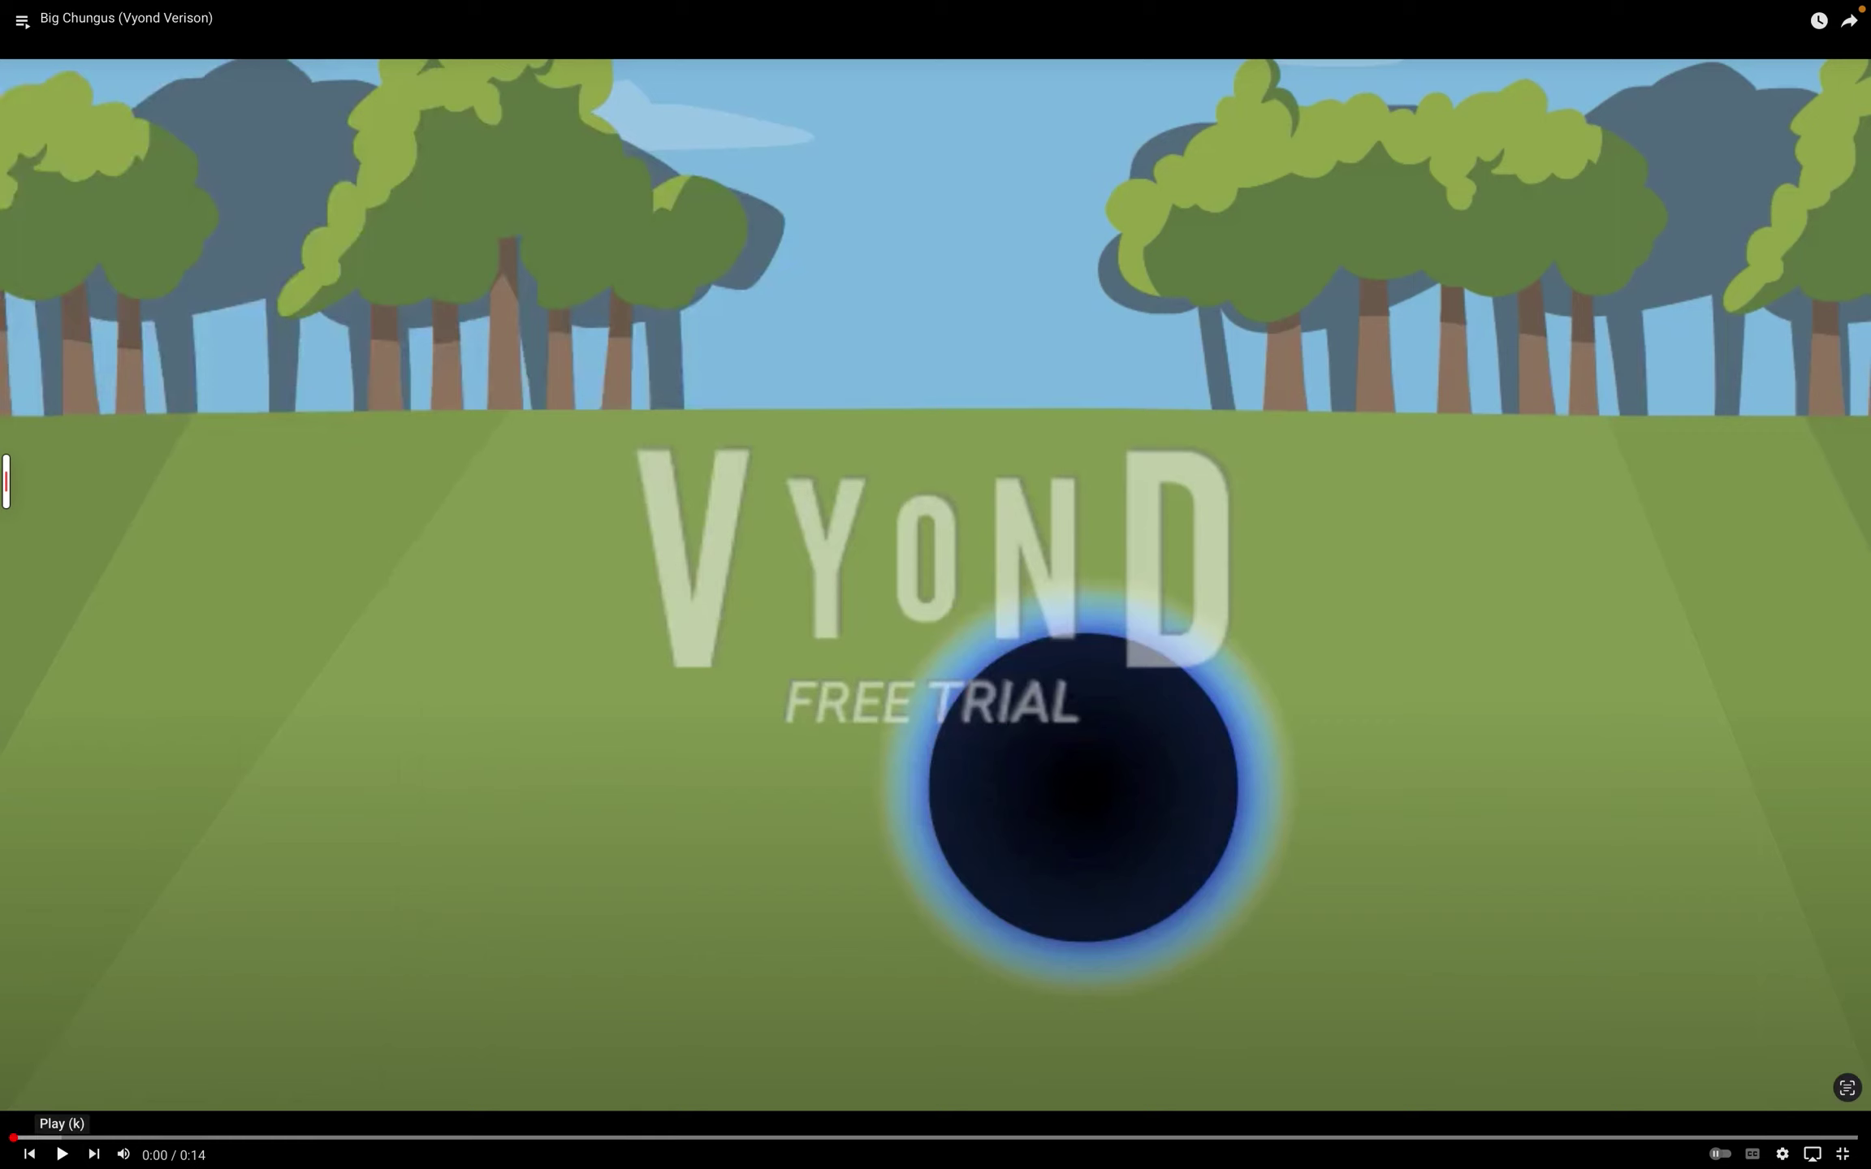
pyautogui.click(62, 1155)
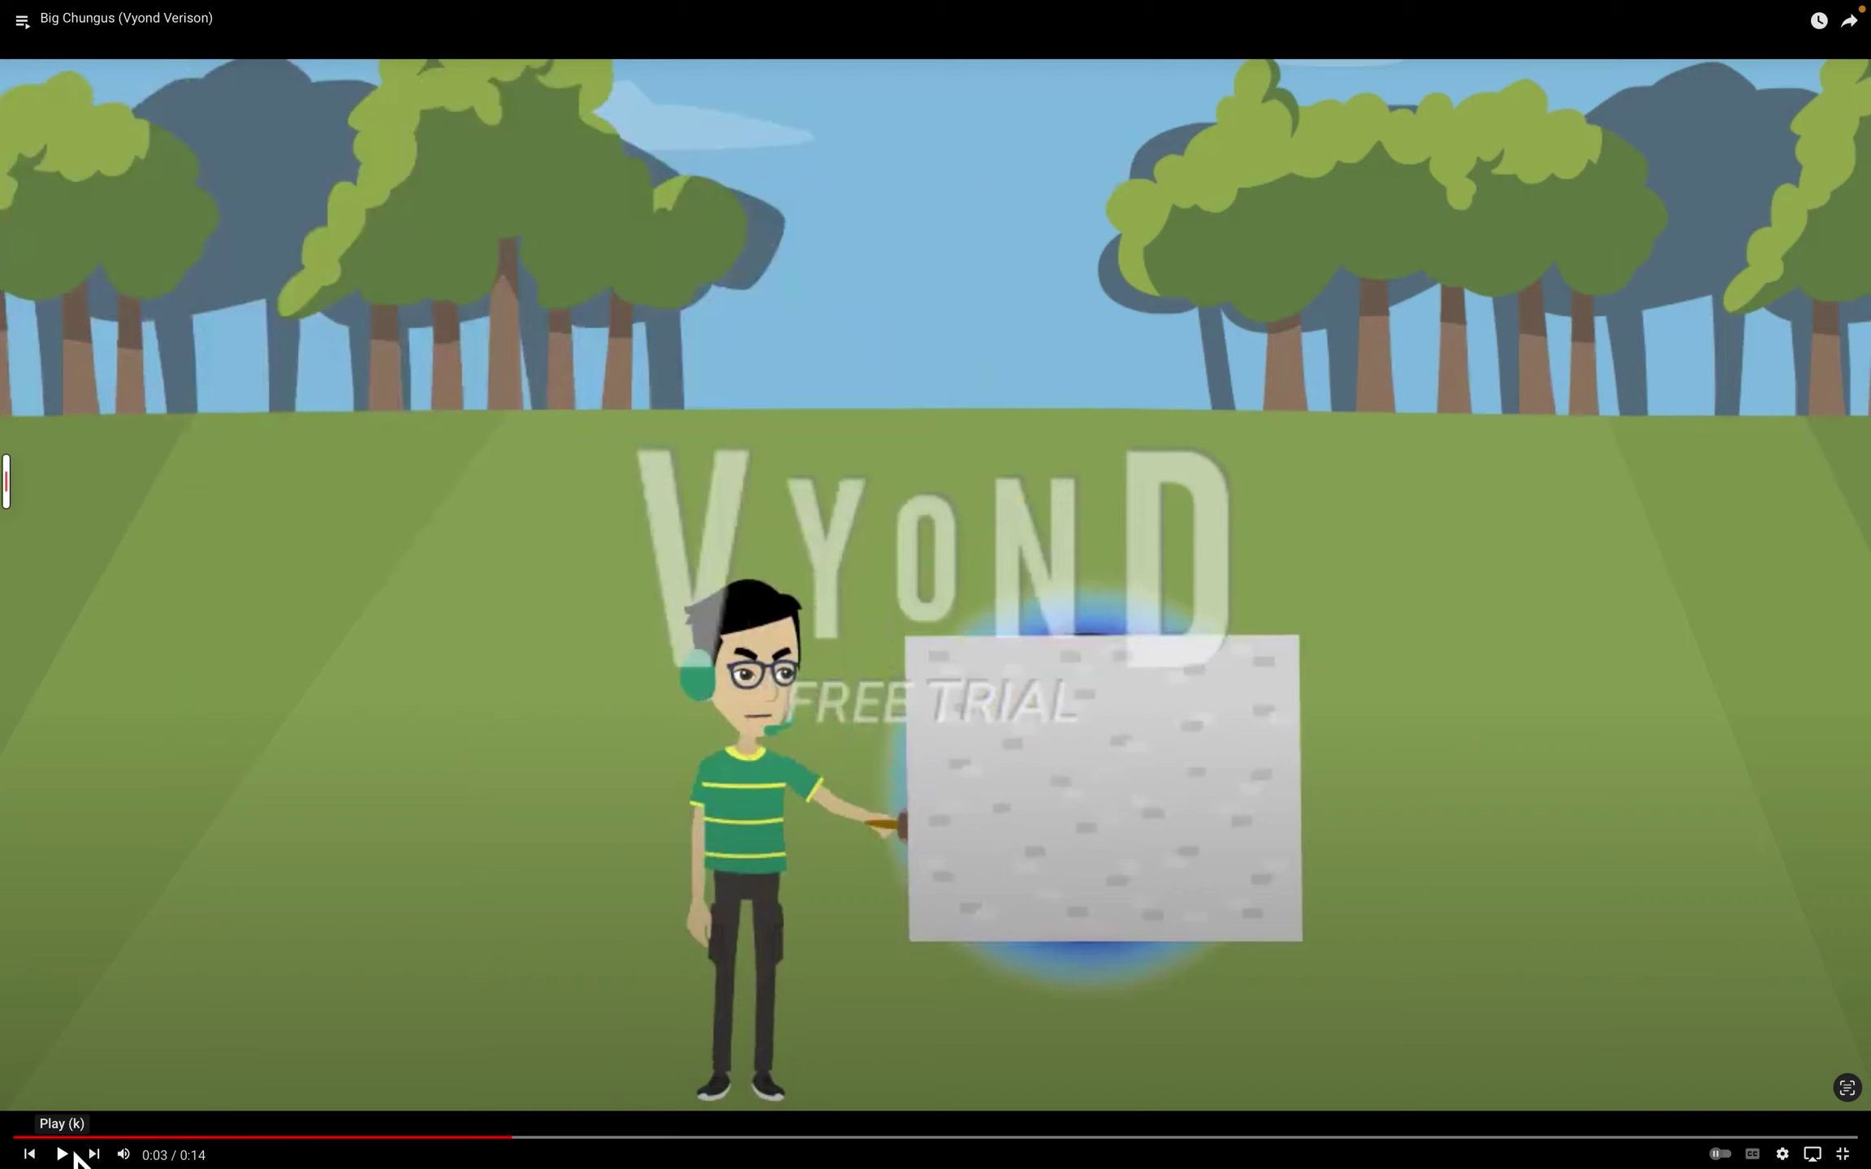
pyautogui.click(64, 1155)
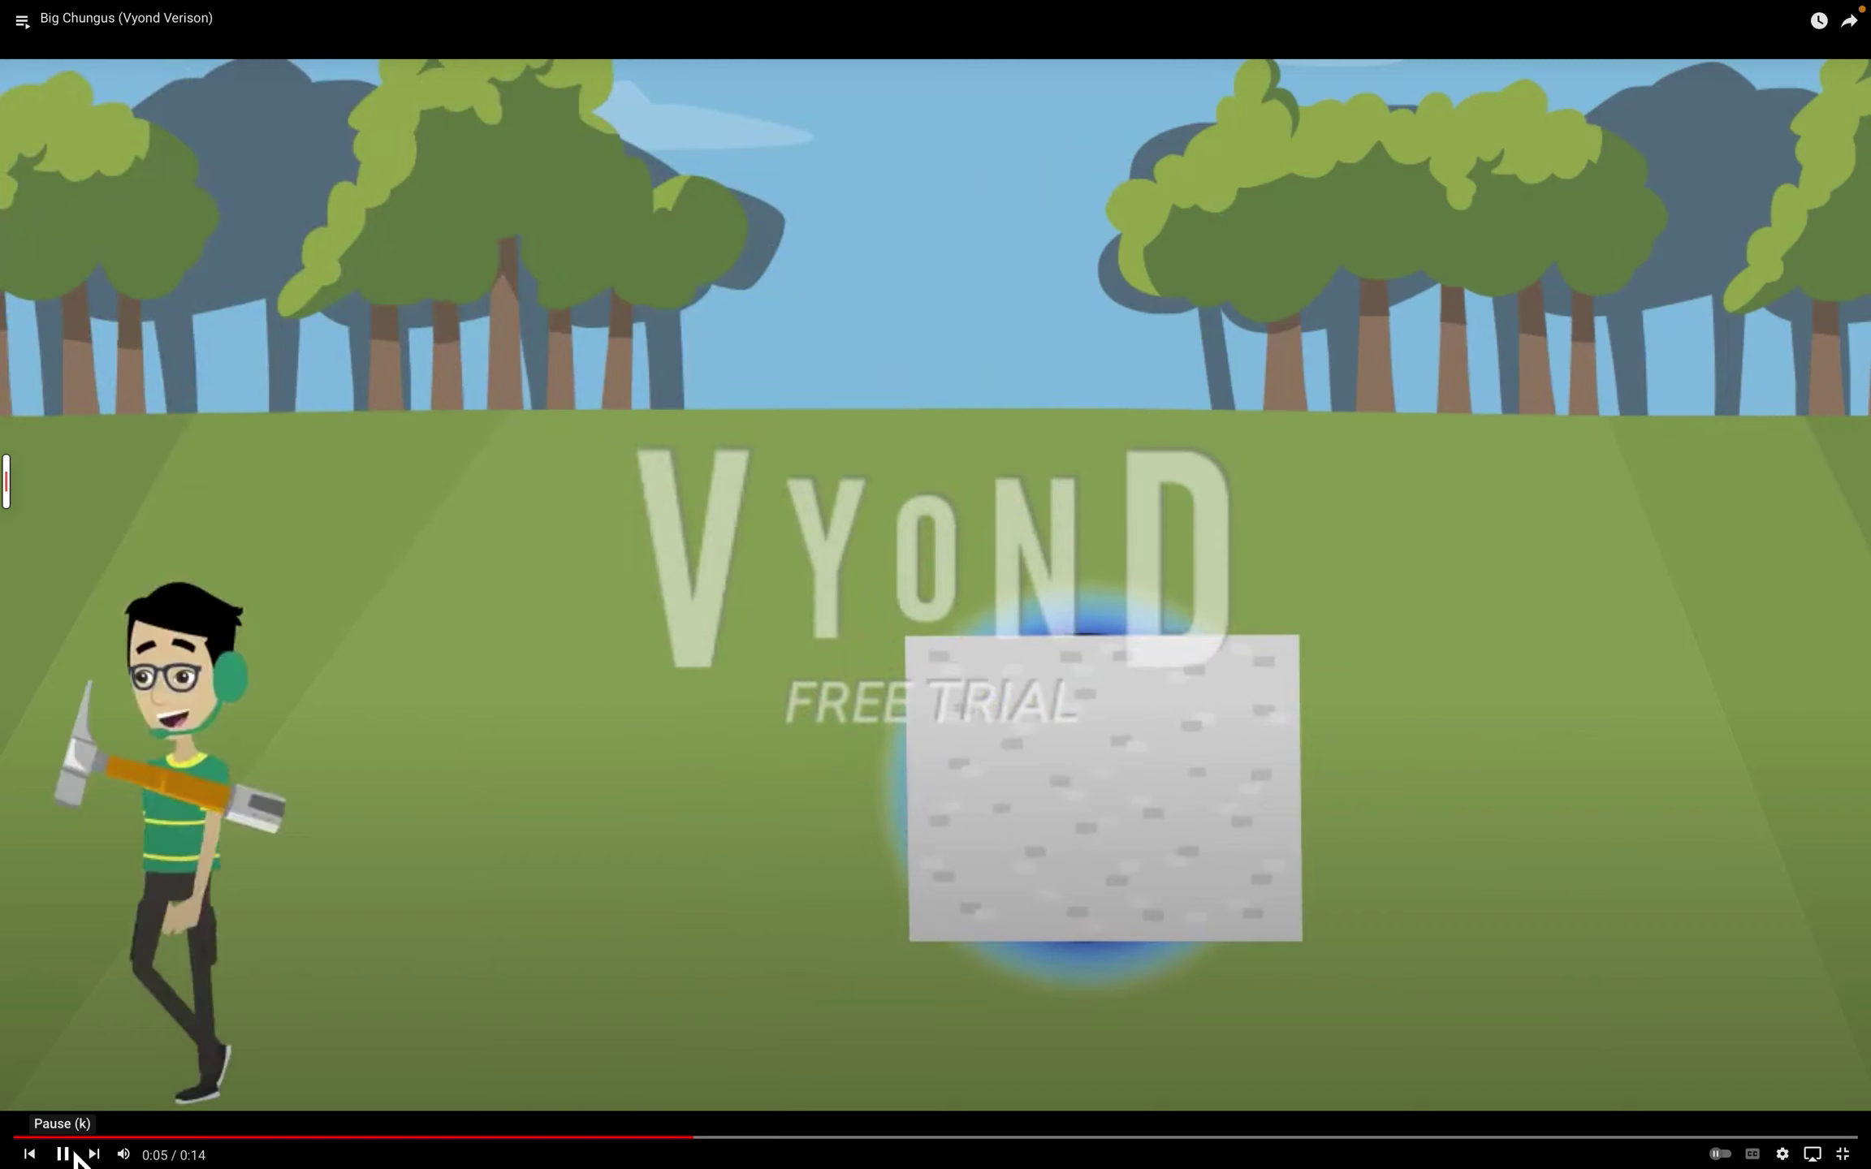